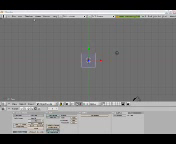
Step: Toggle the cube's selection and drag the top border down to expose User Preferences
key(a)
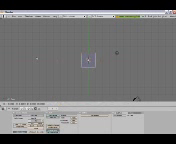
key(a)
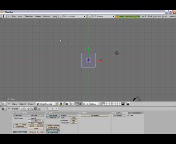
click(8, 3)
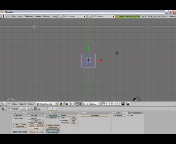
drag(88, 14, 88, 38)
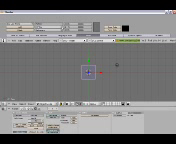
Step: Choose 3D View as the interface element to theme
click(40, 30)
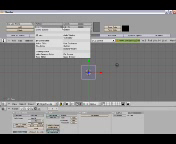
key(Escape)
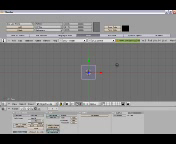
click(40, 30)
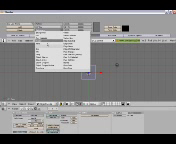
click(50, 66)
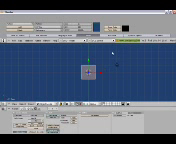
Step: Check the scene from the front (numpad 1) and top (numpad 7) views
key(shift+s)
key(KP_1)
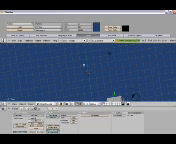
key(Home)
key(KP_7)
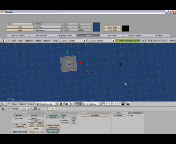
key(KP_1)
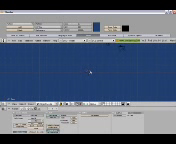
Step: Zoom the viewport, open and close the toolbox, then select another 3D View colour setting
key(KP_7)
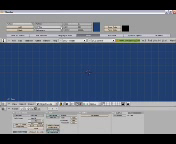
key(space)
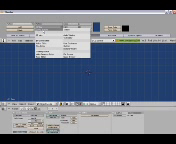
key(Escape)
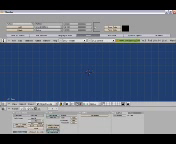
click(118, 41)
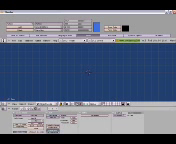
Step: Show the list of available scripts from the preferences area
click(117, 90)
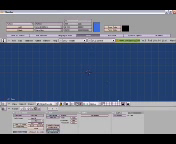
key(space)
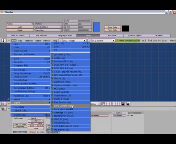
Step: Choose the export-theme-as-script option from the list
click(70, 106)
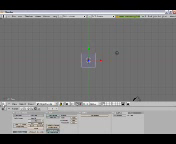
Step: Run the exported 'fashion' theme script from the toolbox
key(shift+a)
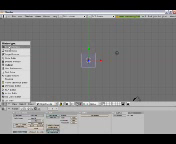
click(10, 46)
key(shift+a)
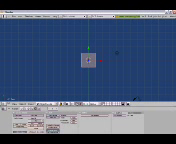
mouse_move(114, 82)
middle_down()
mouse_move(136, 75)
mouse_move(116, 90)
mouse_move(101, 88)
middle_up()
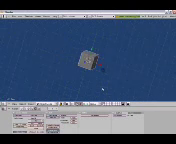
scroll(45, 62, down, 2)
scroll(49, 57, down, 3)
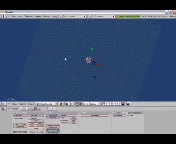
mouse_move(68, 72)
middle_down()
mouse_move(122, 69)
mouse_move(126, 63)
middle_up()
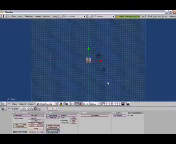
middle_drag(103, 72, 92, 80)
mouse_move(80, 75)
middle_down()
mouse_move(80, 72)
mouse_move(98, 80)
mouse_move(98, 87)
mouse_move(77, 77)
mouse_move(83, 75)
mouse_move(77, 75)
mouse_move(98, 80)
mouse_move(103, 84)
mouse_move(70, 76)
mouse_move(82, 82)
mouse_move(103, 83)
mouse_move(77, 77)
middle_up()
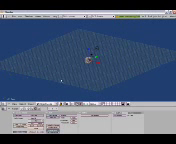
mouse_move(60, 82)
middle_down()
mouse_move(70, 78)
mouse_move(75, 80)
mouse_move(78, 87)
middle_up()
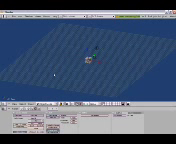